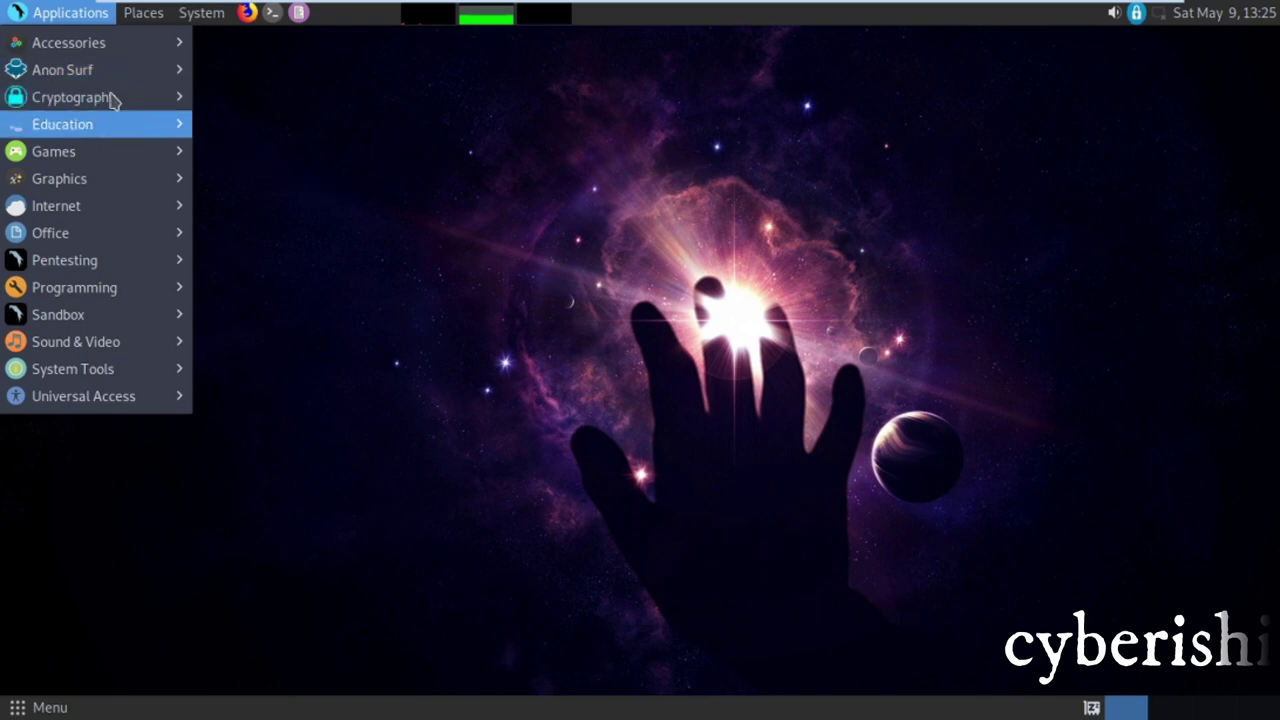
# Open the Parrot OS Applications menu to the Cryptography category
pyautogui.moveTo(147, 106)
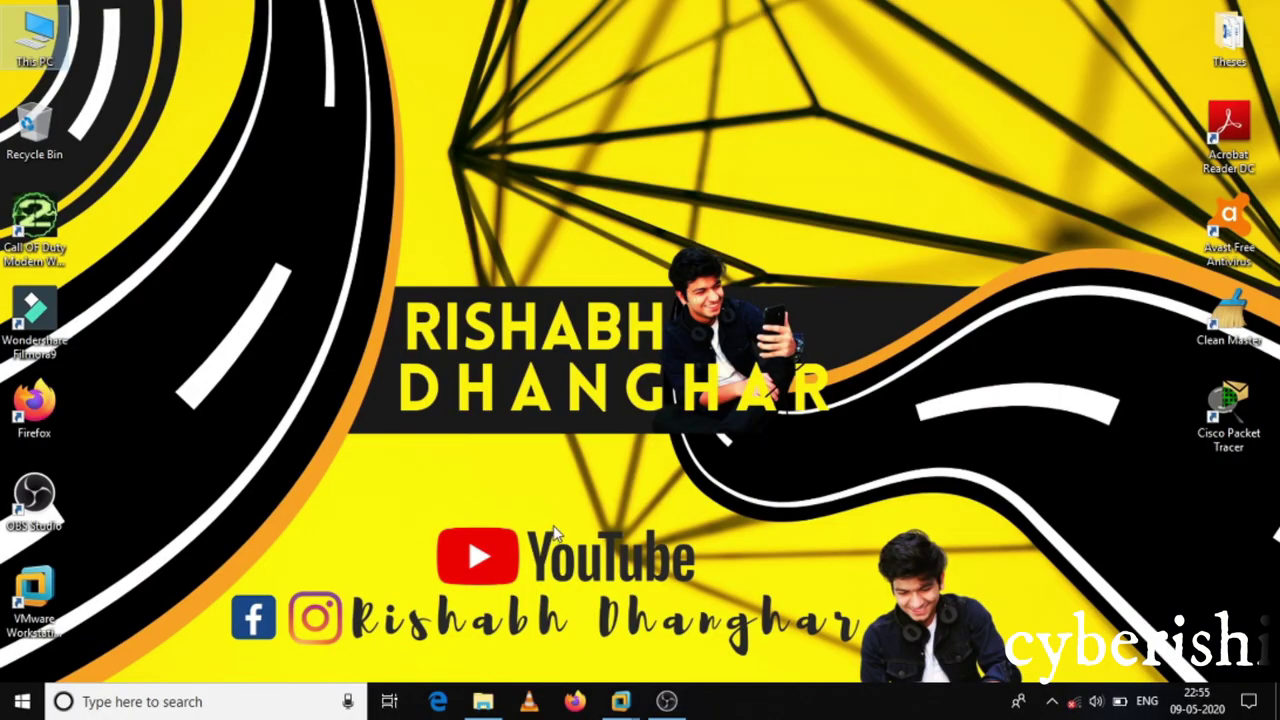
# Look over the Parrot-security-4.6_virtual and 4.7_x64 images in E:\software\os, then return to the VM
pyautogui.click(484, 702)
pyautogui.click(250, 236)
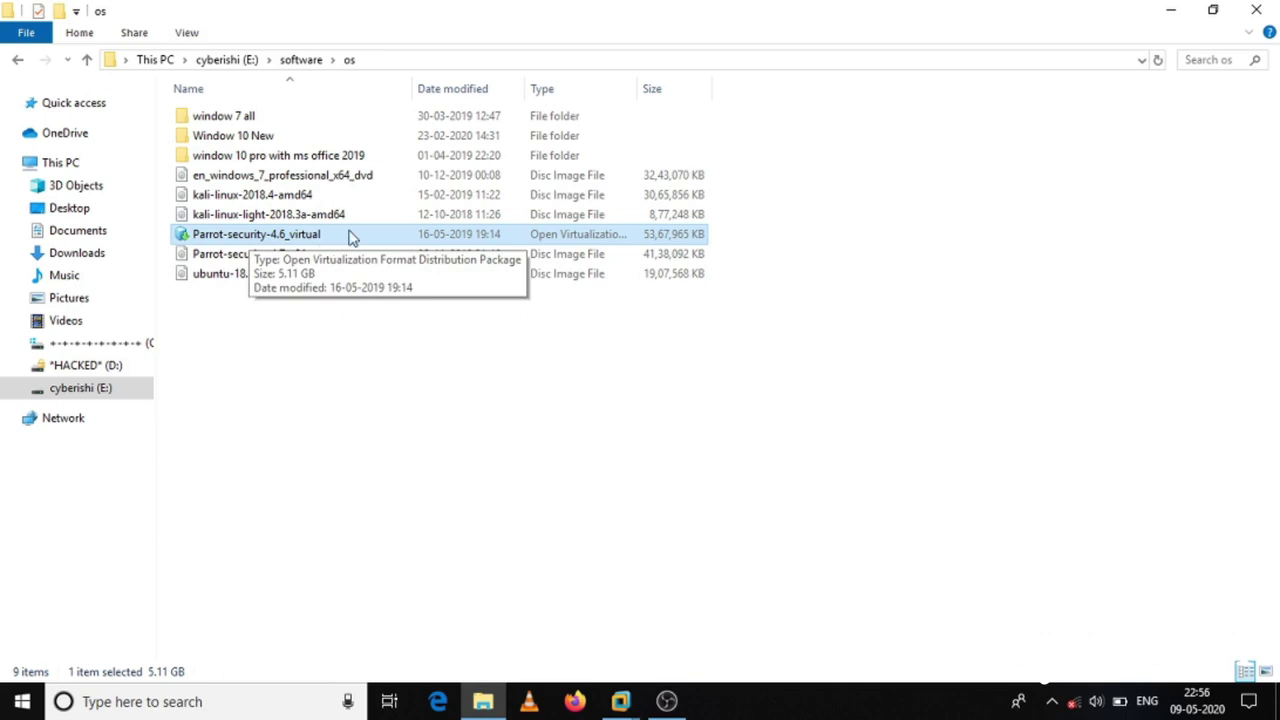
pyautogui.click(337, 258)
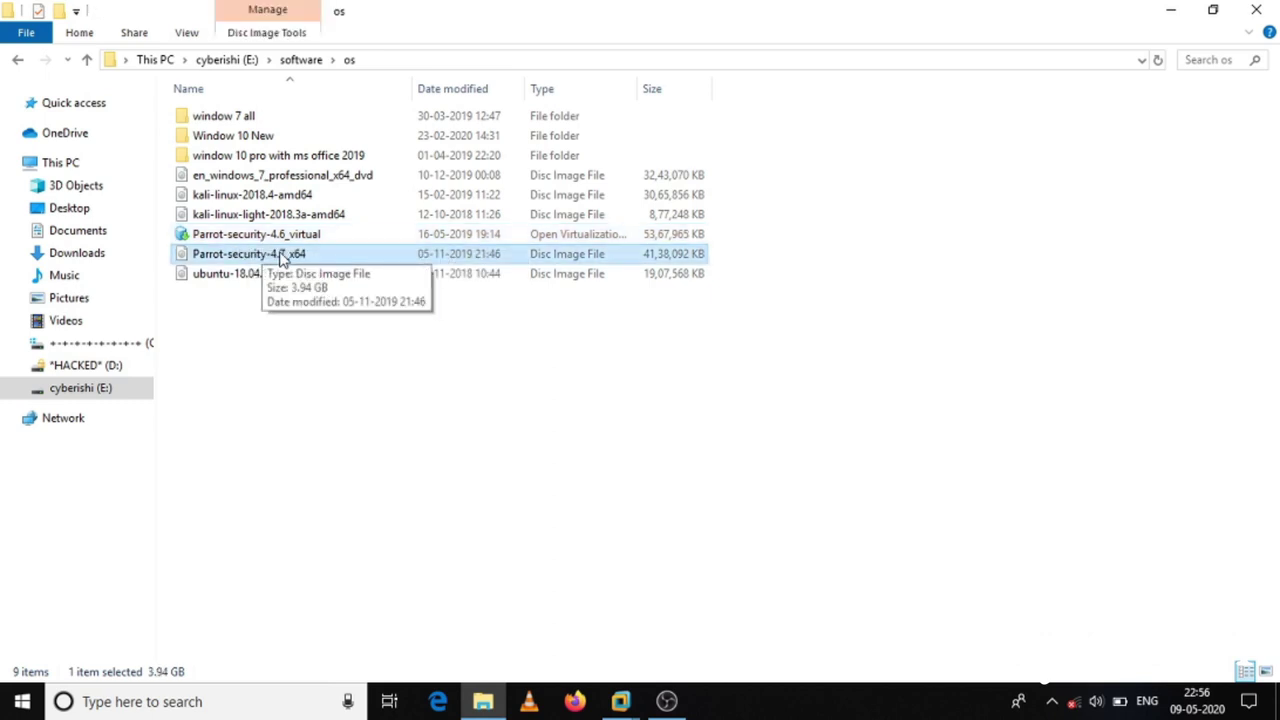
pyautogui.click(333, 236)
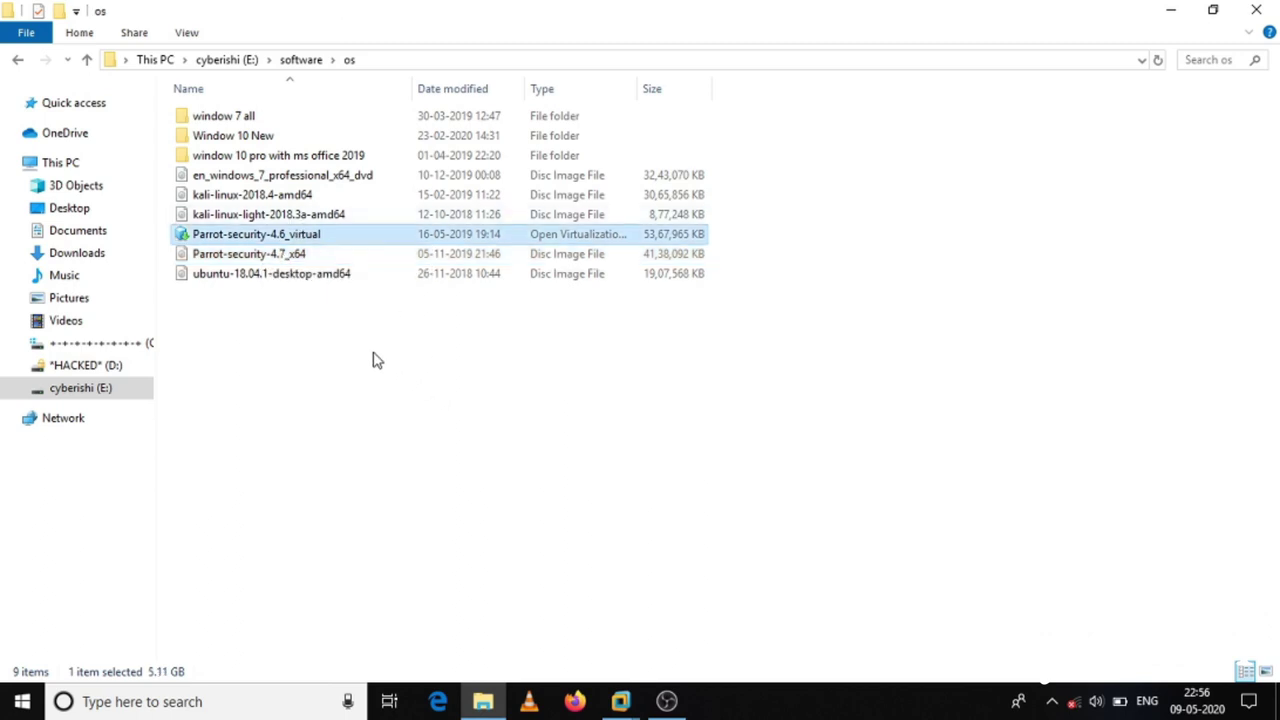
pyautogui.click(281, 254)
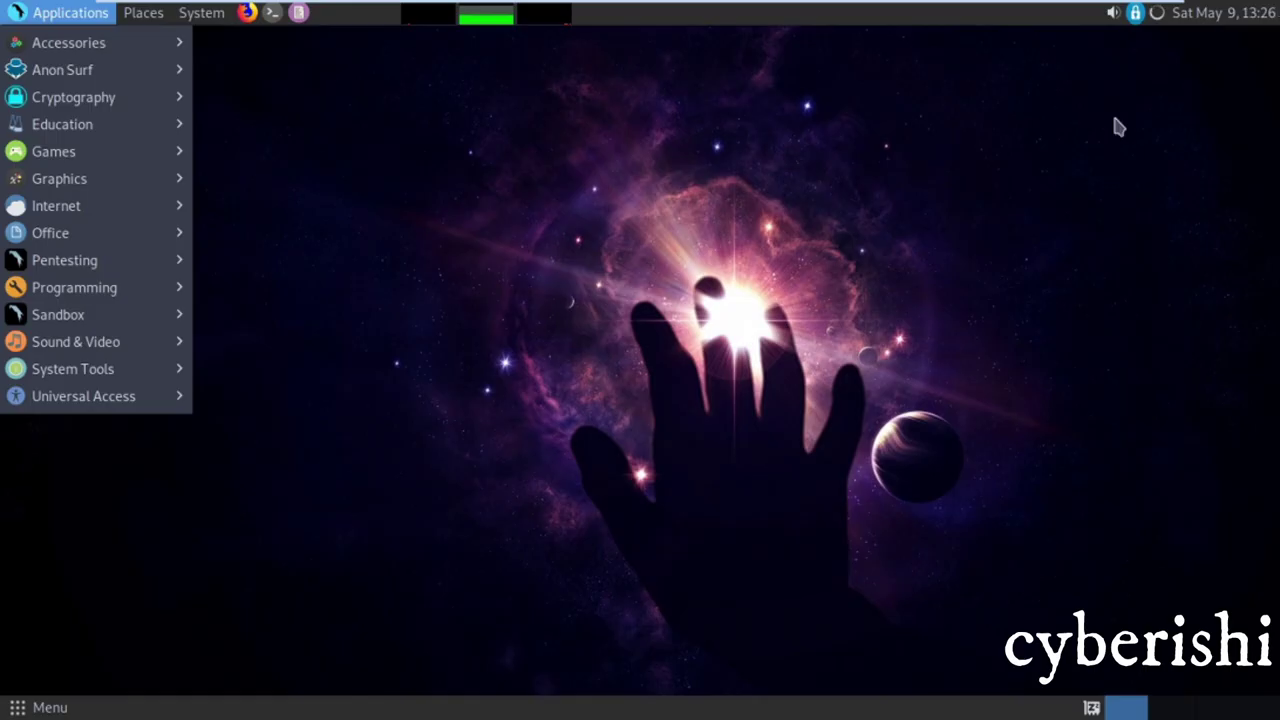
pyautogui.click(306, 182)
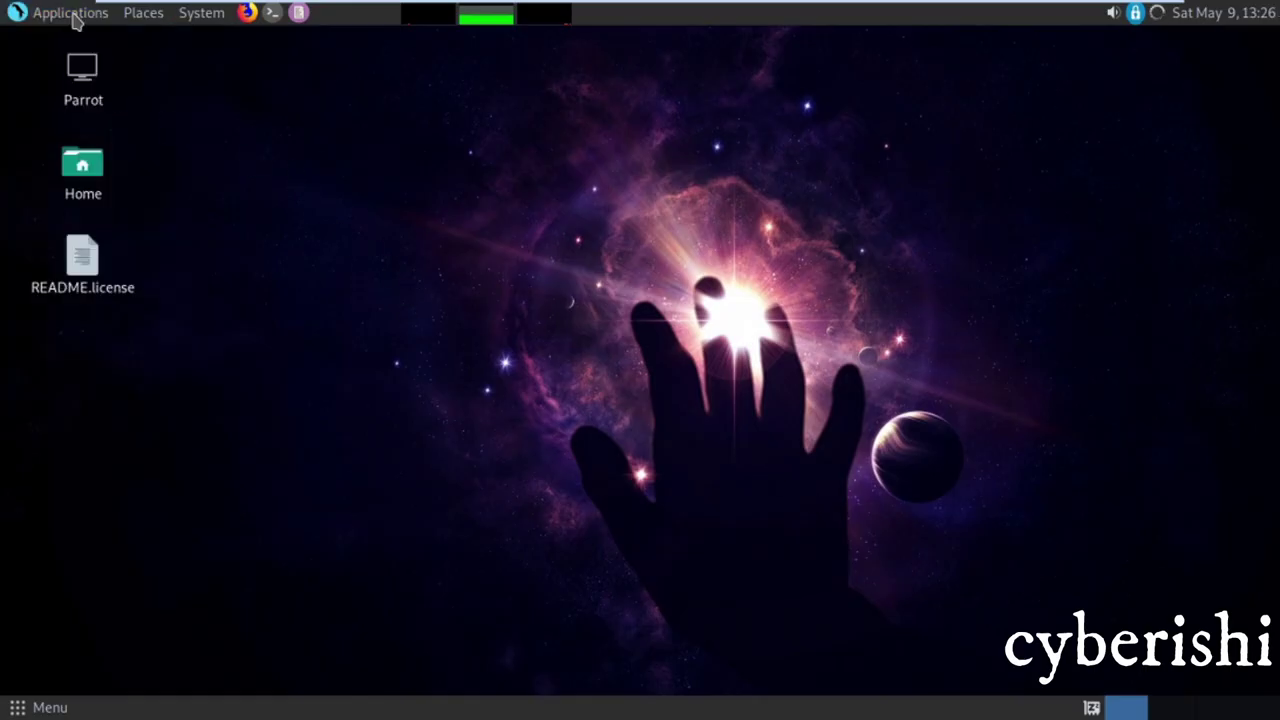
# Show the Cryptography submenu listing GPA, KeePassXC, SiriKali, zuluCrypt and zuluMount
pyautogui.click(76, 16)
pyautogui.moveTo(132, 105)
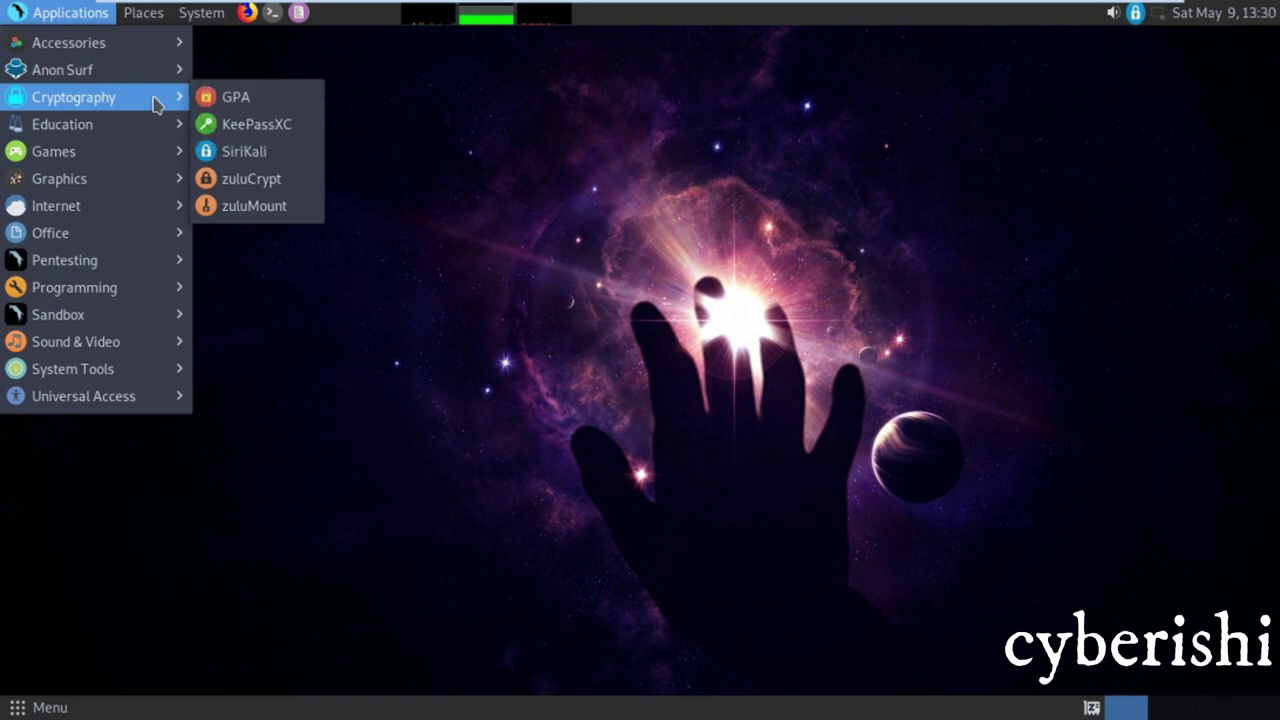
# Launch GPA, choose to generate a key now, and enter the key owner's name
pyautogui.click(286, 100)
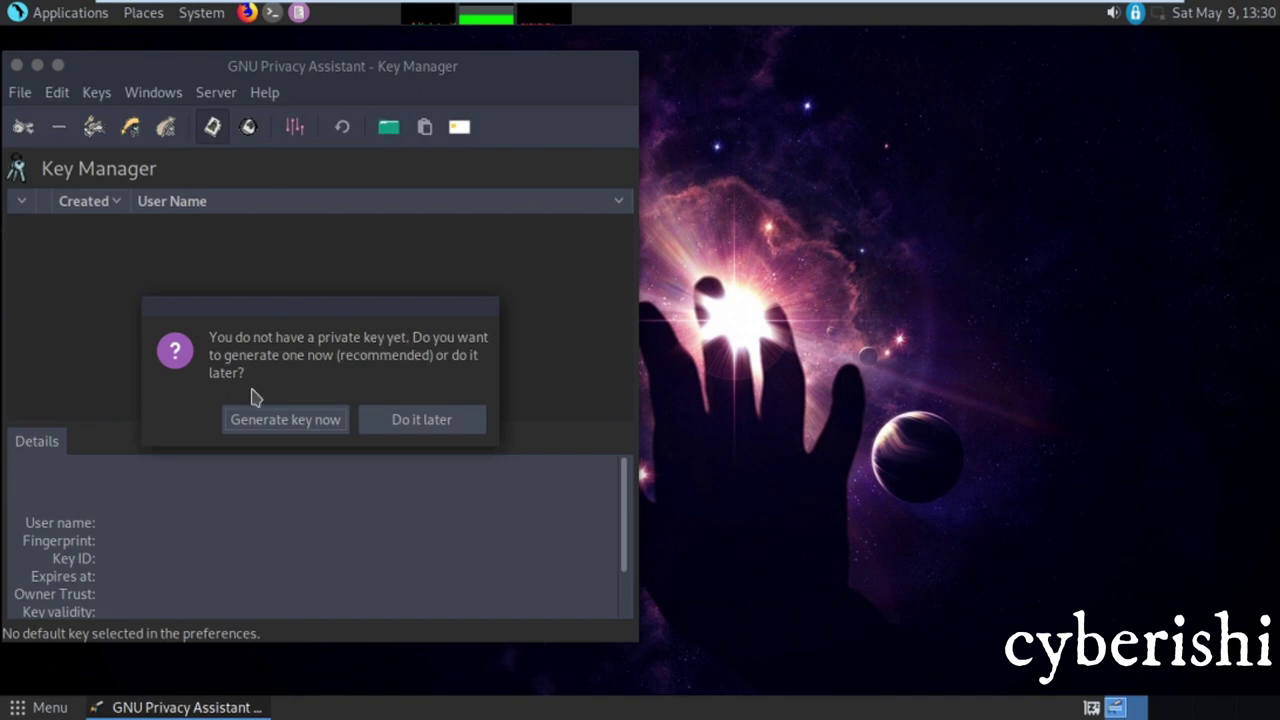
pyautogui.click(266, 428)
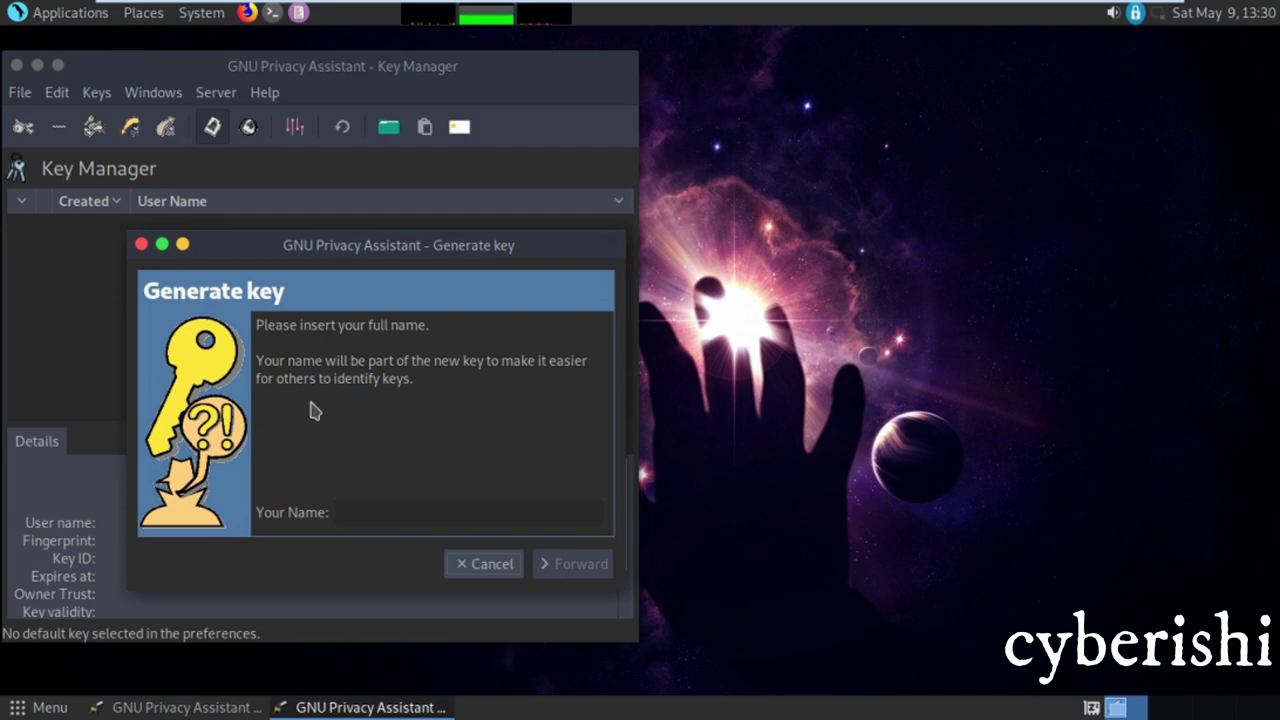
pyautogui.click(378, 508)
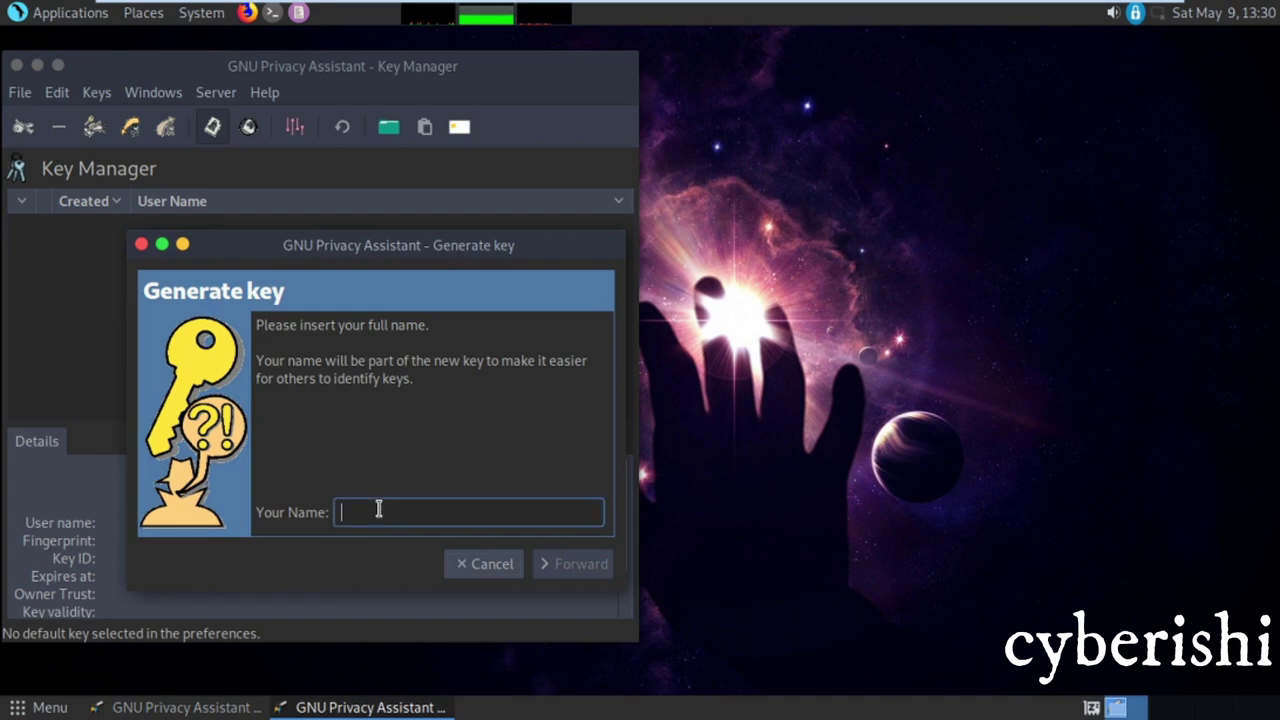
pyautogui.write('cyberishi')
pyautogui.click(563, 564)
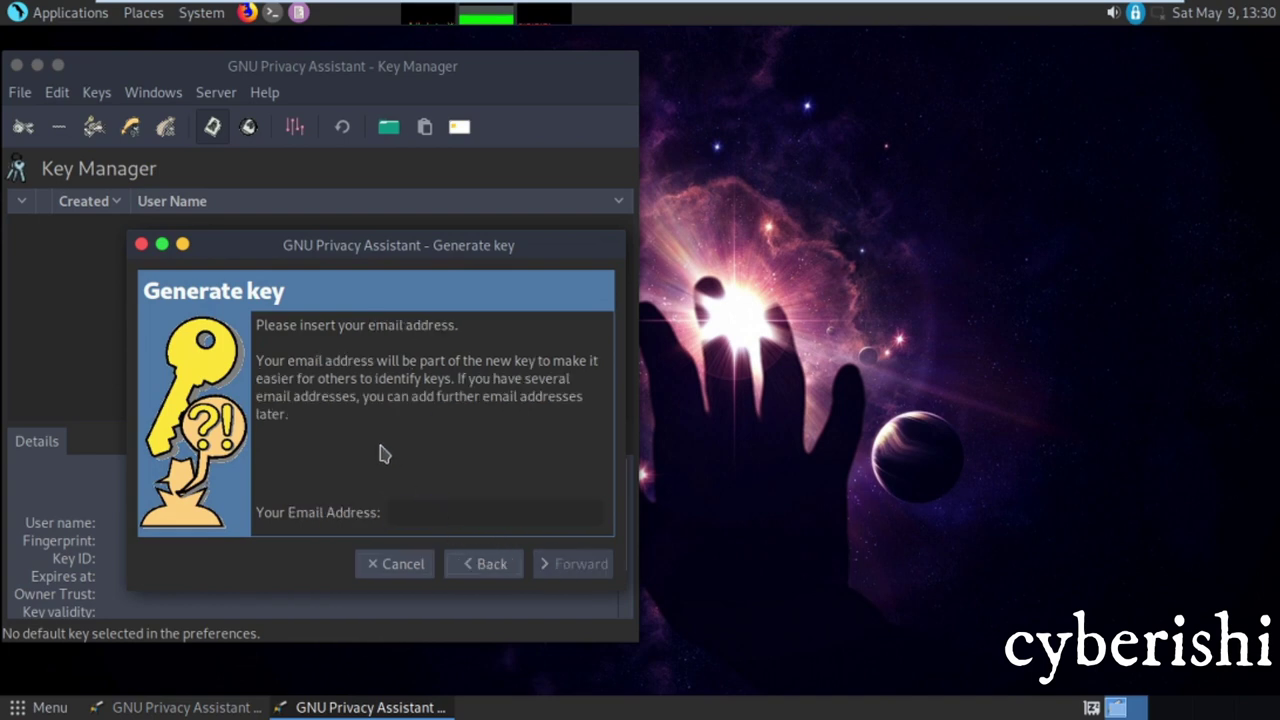
# Enter the owner's e-mail address, choose to make the backup later, and proceed
pyautogui.click(420, 512)
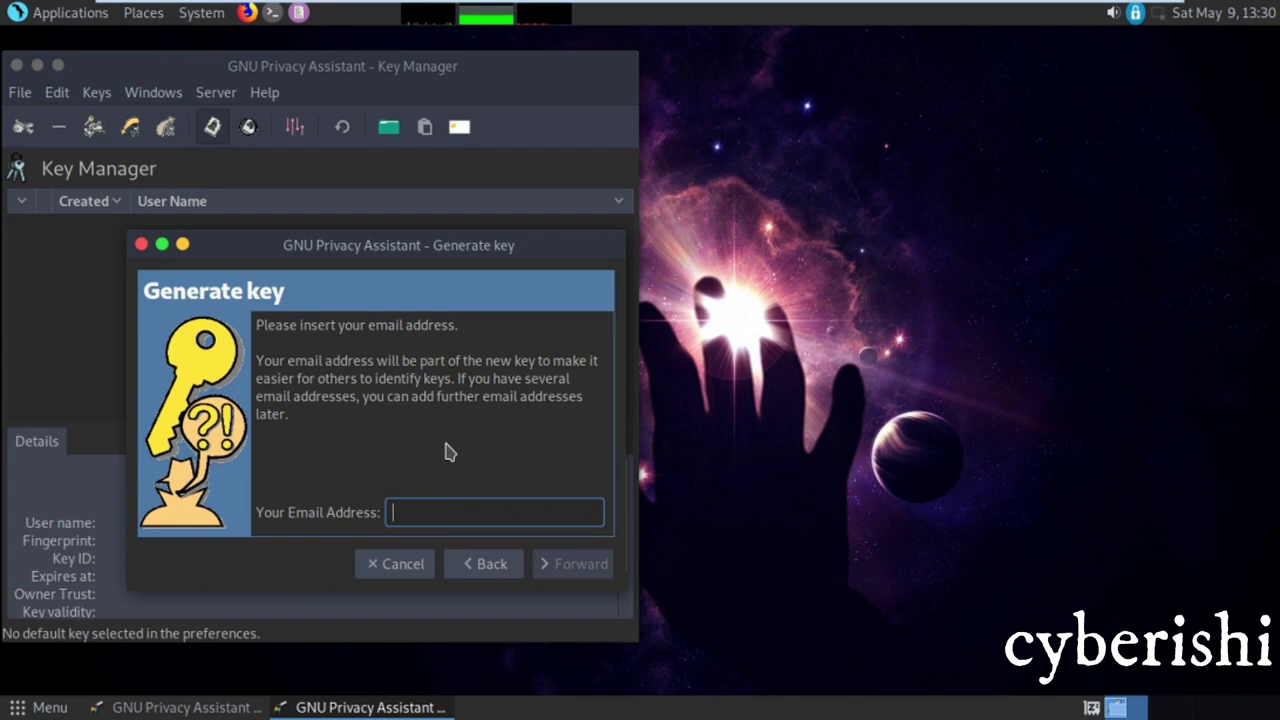
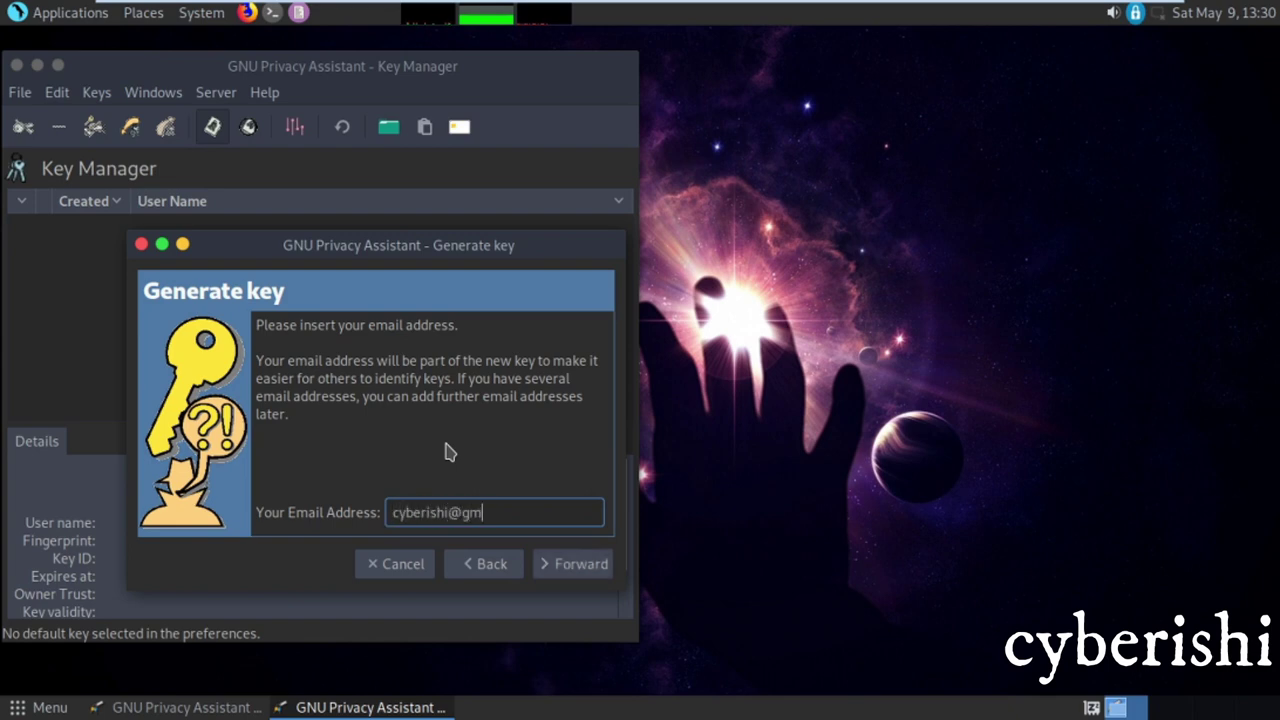
pyautogui.click(572, 564)
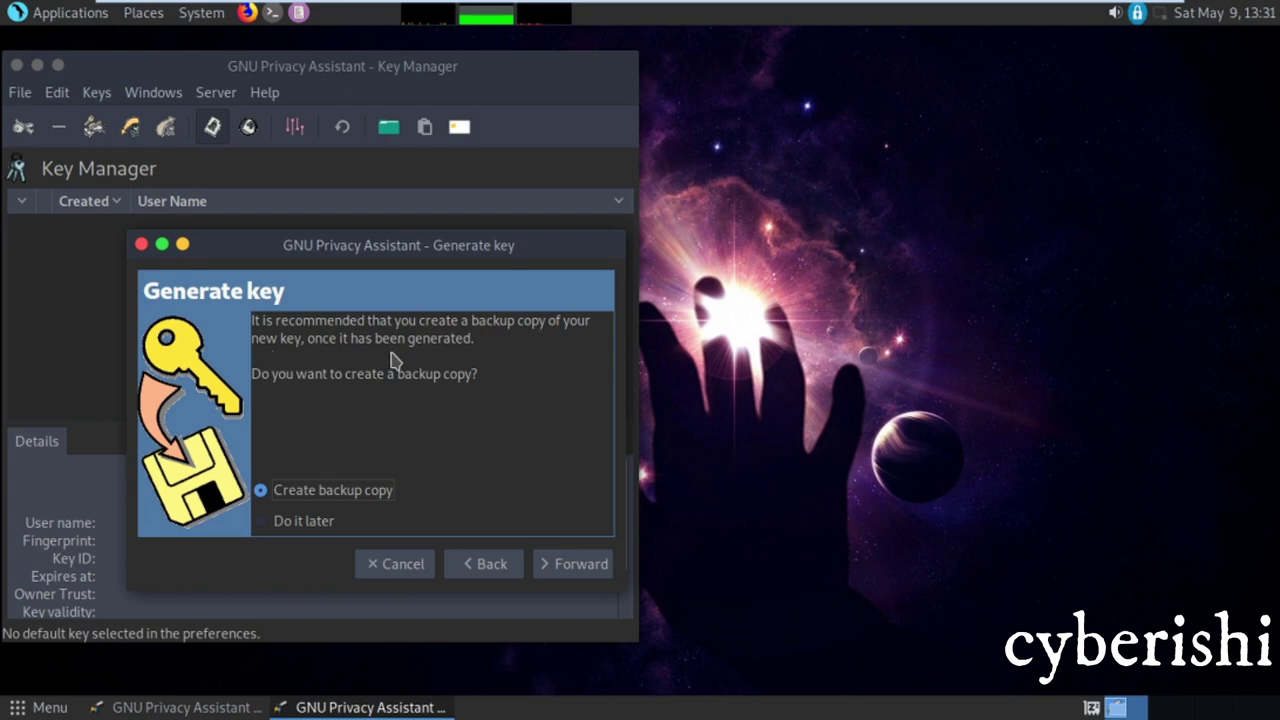
pyautogui.click(281, 522)
pyautogui.click(564, 556)
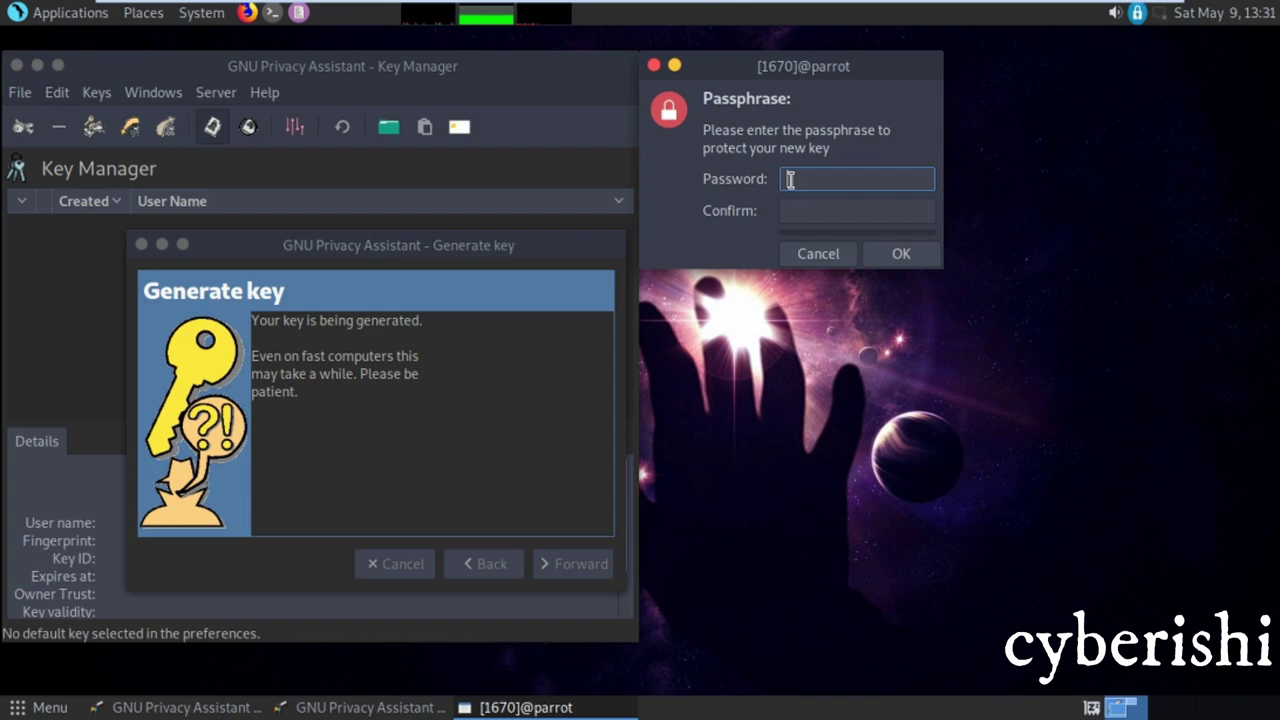
# Try a first passphrase, then clear the fields and restart the passphrase prompt
pyautogui.write('*********')
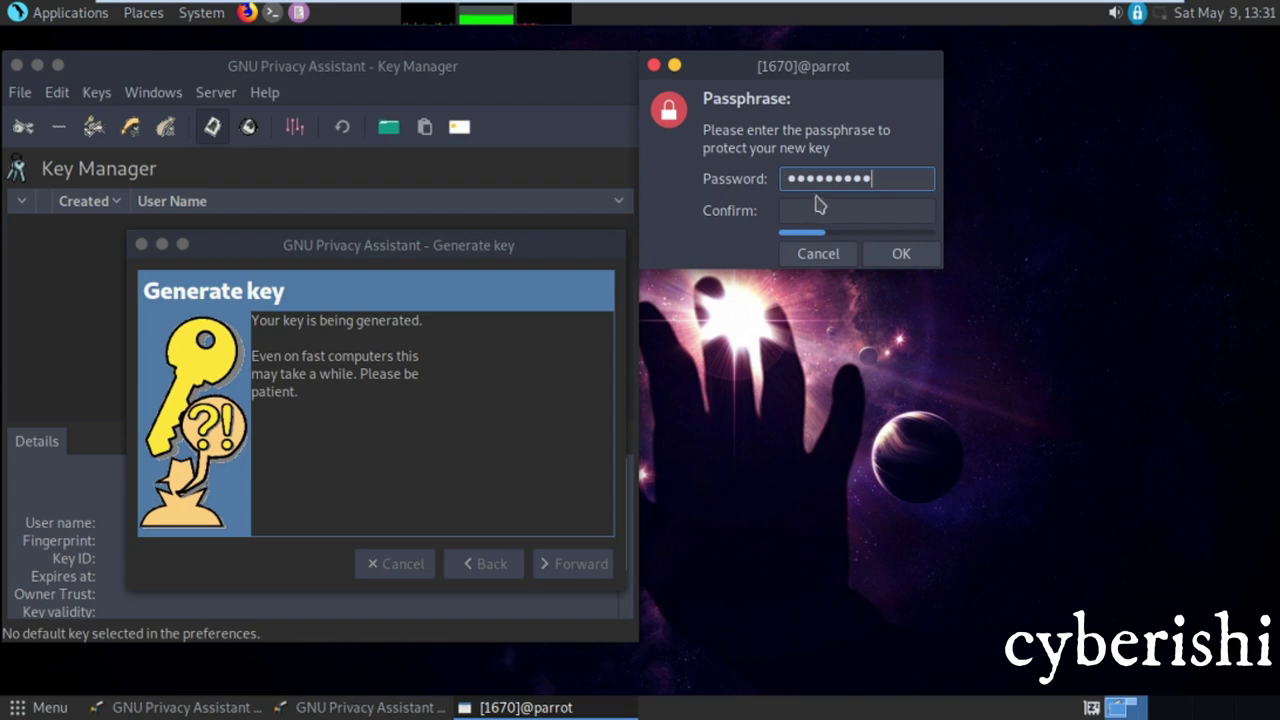
pyautogui.click(820, 205)
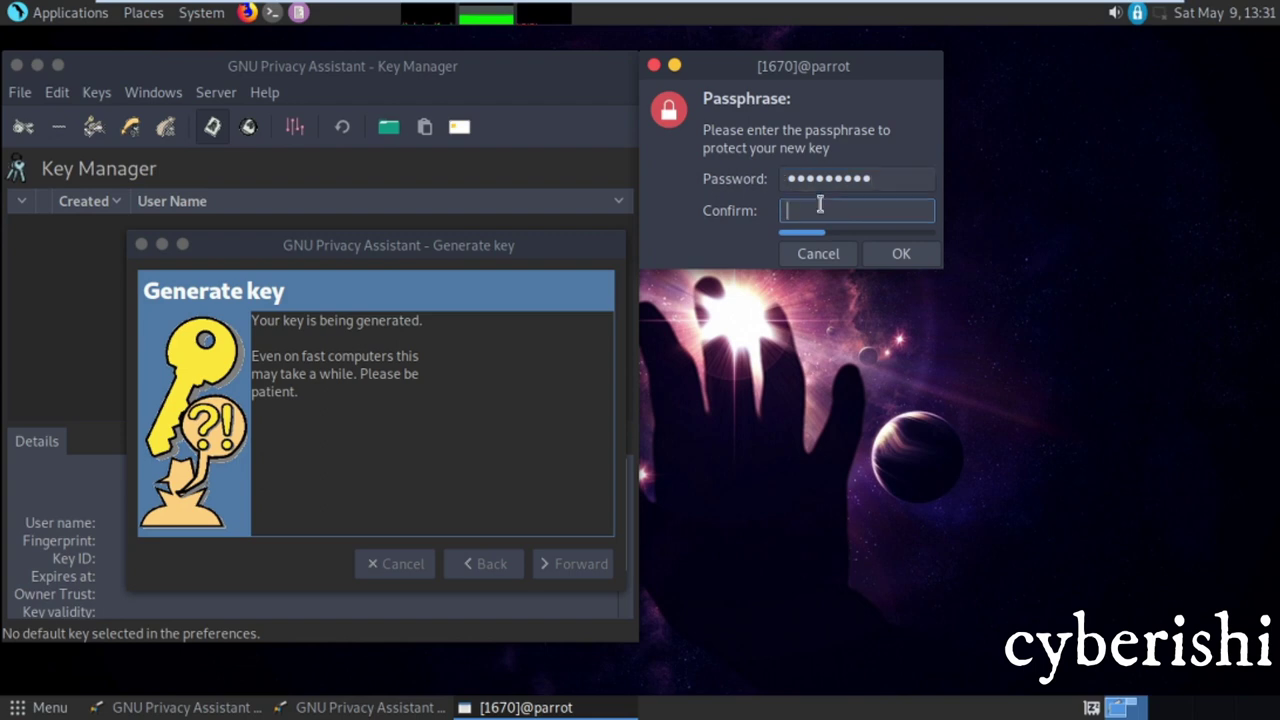
pyautogui.write('**********')
pyautogui.click(874, 177)
pyautogui.press('BackSpace')
pyautogui.press('BackSpace')
pyautogui.press('BackSpace')
pyautogui.press('BackSpace')
pyautogui.press('BackSpace')
pyautogui.press('BackSpace')
pyautogui.press('BackSpace')
pyautogui.press('BackSpace')
pyautogui.press('BackSpace')
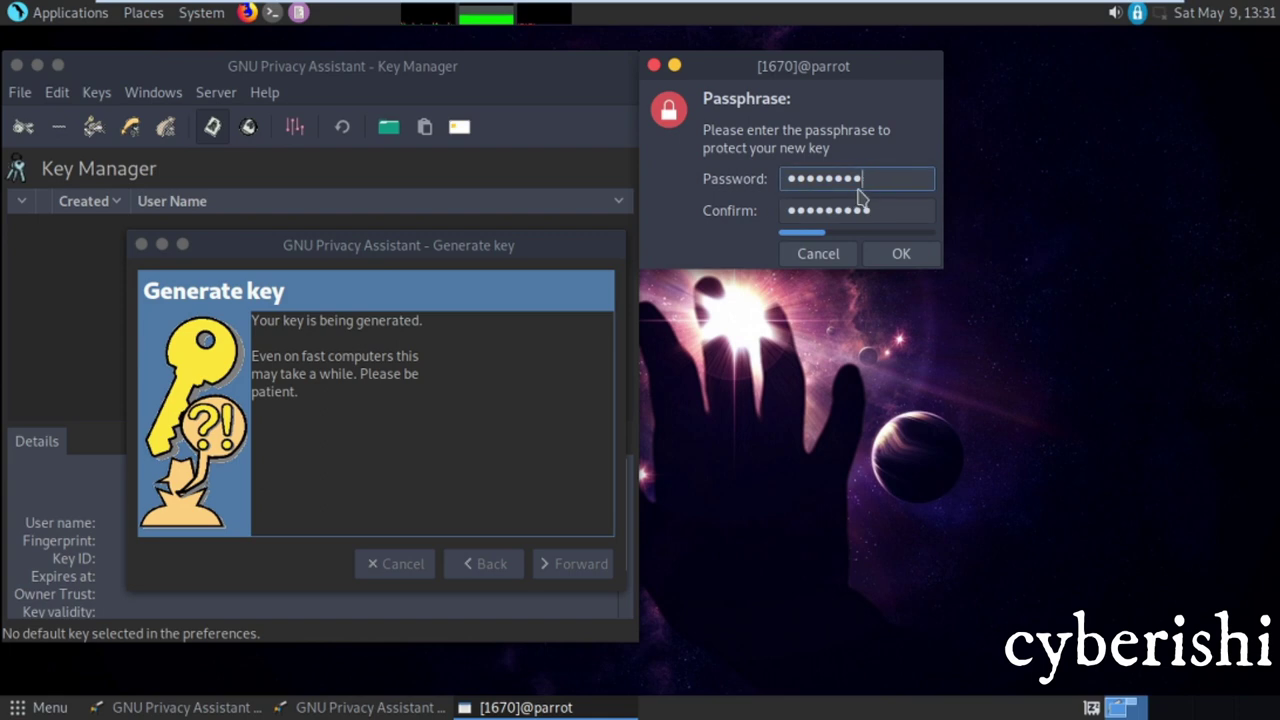
pyautogui.press('Tab')
pyautogui.press('BackSpace')
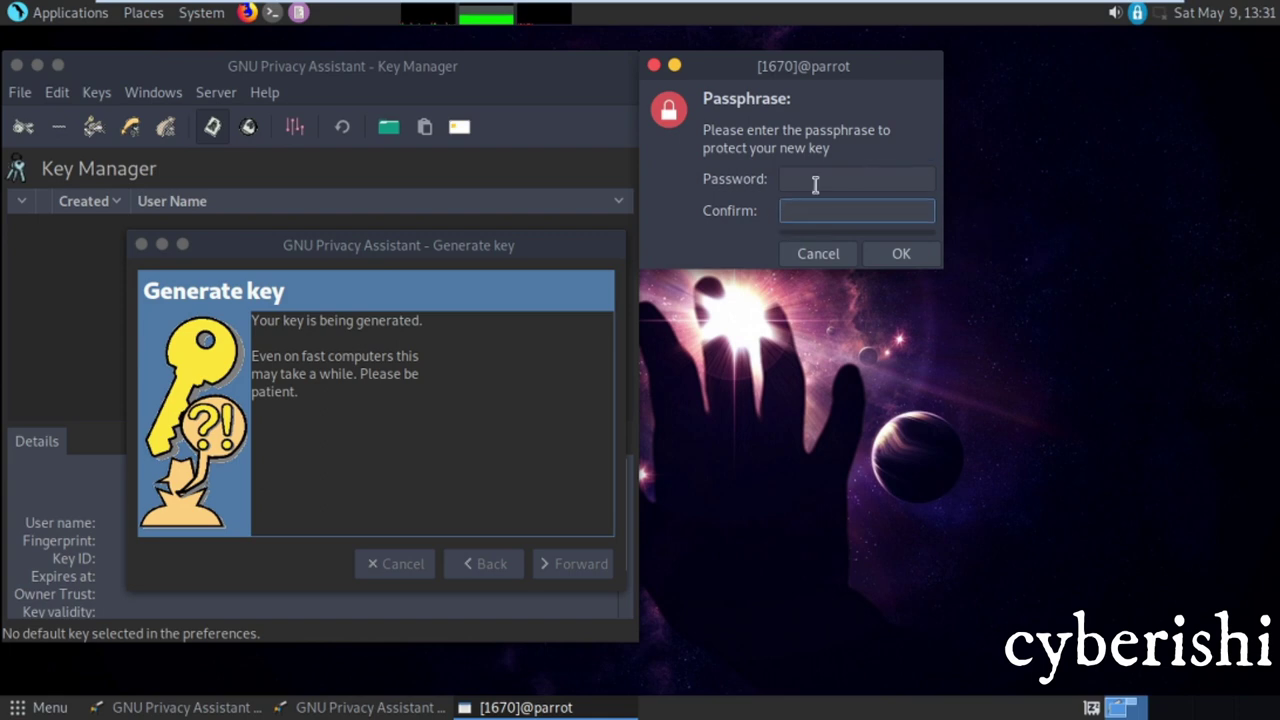
pyautogui.click(815, 176)
pyautogui.write('a')
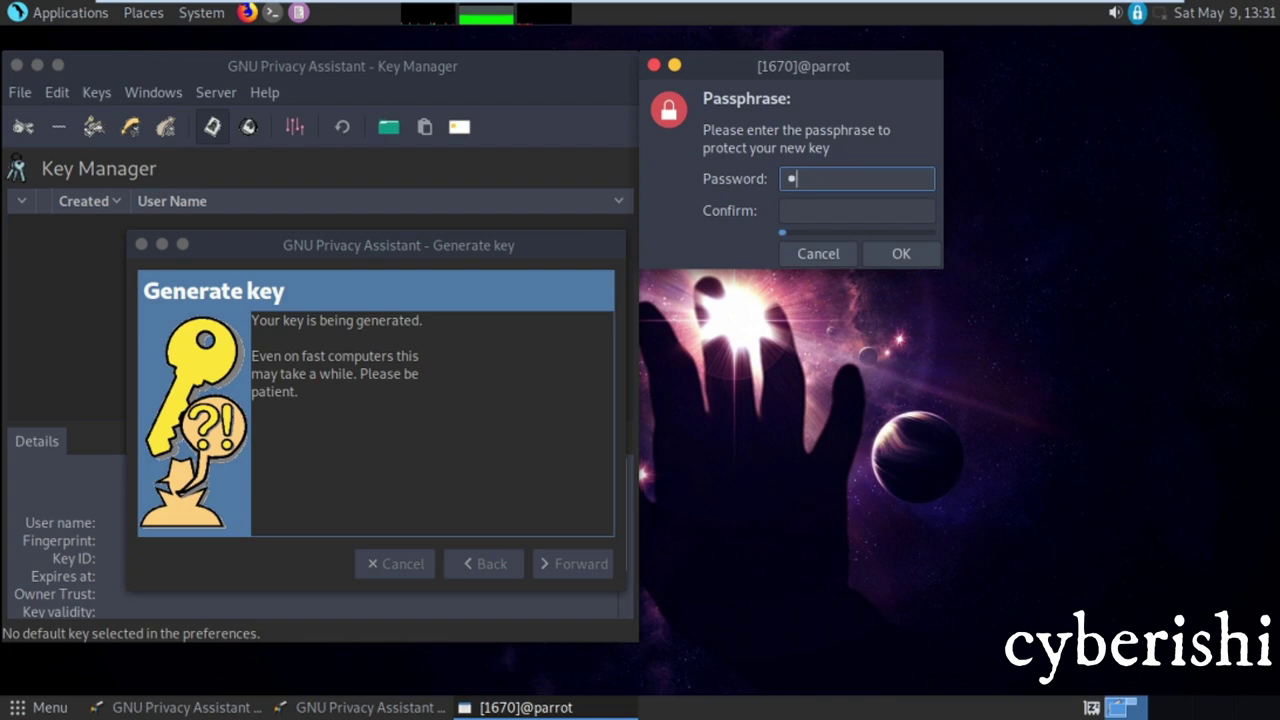
pyautogui.write('aaaa')
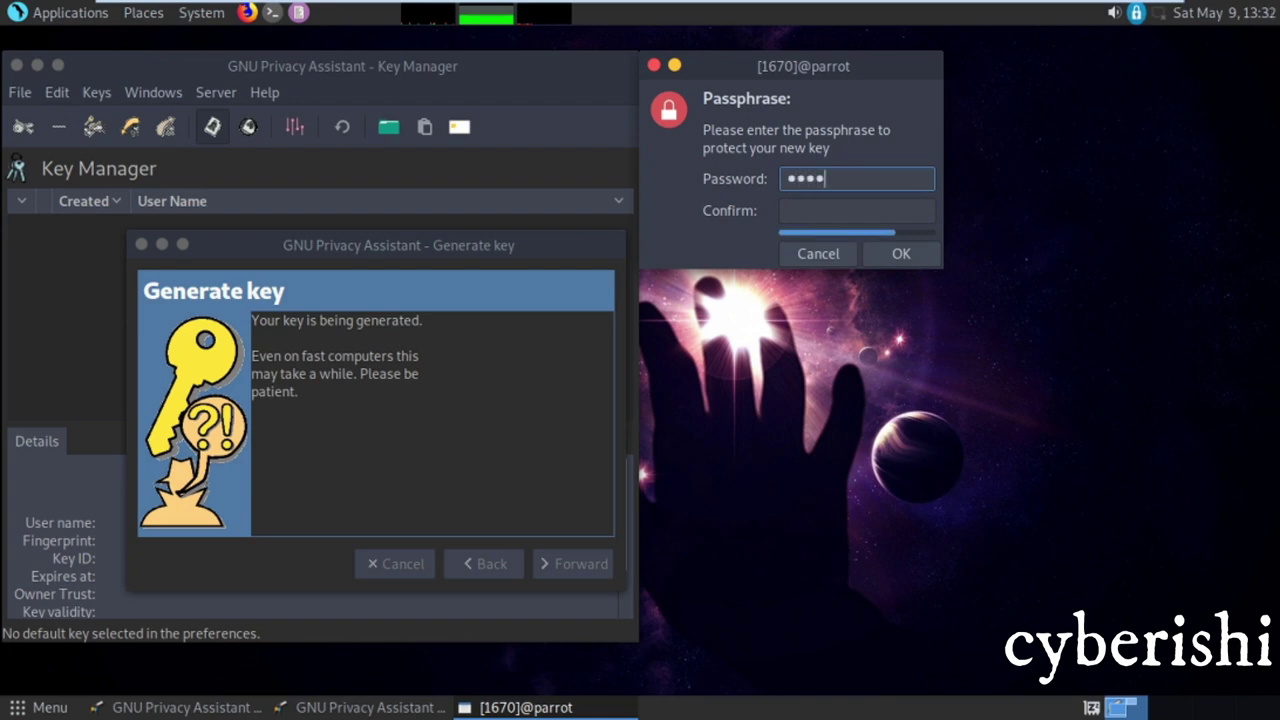
pyautogui.write('a')
pyautogui.press('Return')
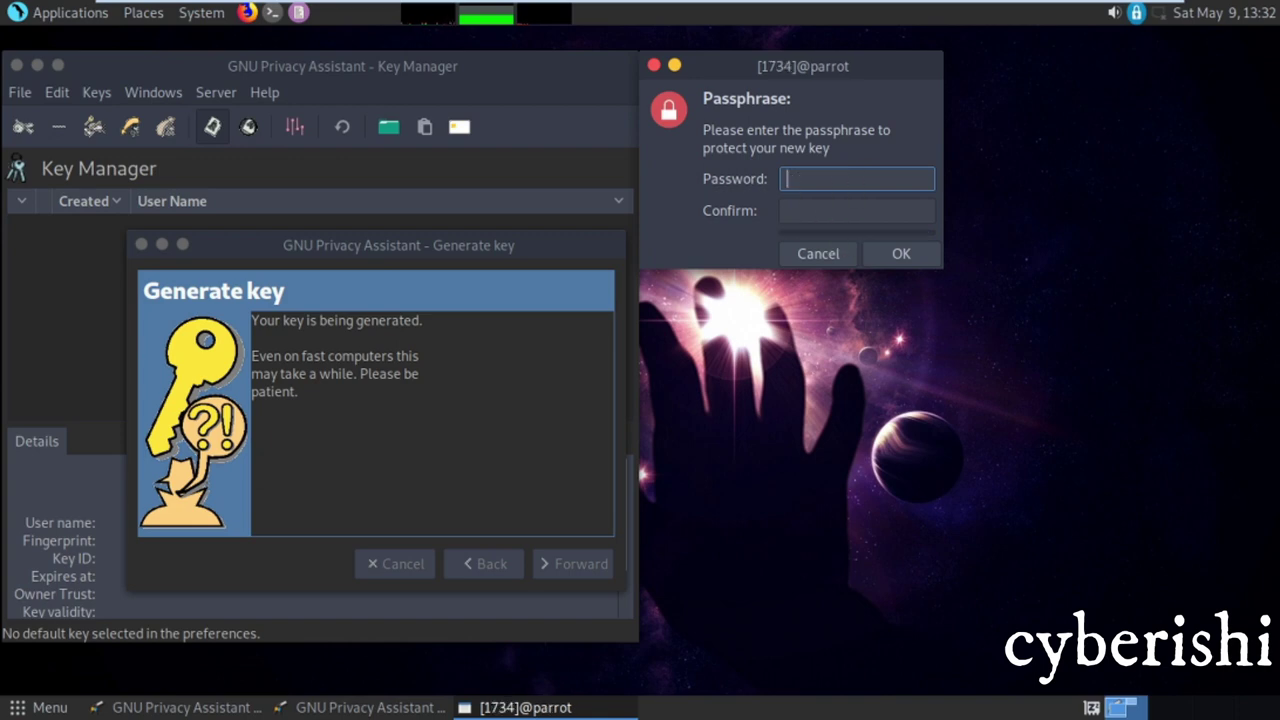
# Enter and confirm a short passphrase, accepting it despite the too-short warning
pyautogui.write('*****')
pyautogui.press('Tab')
pyautogui.write('*****')
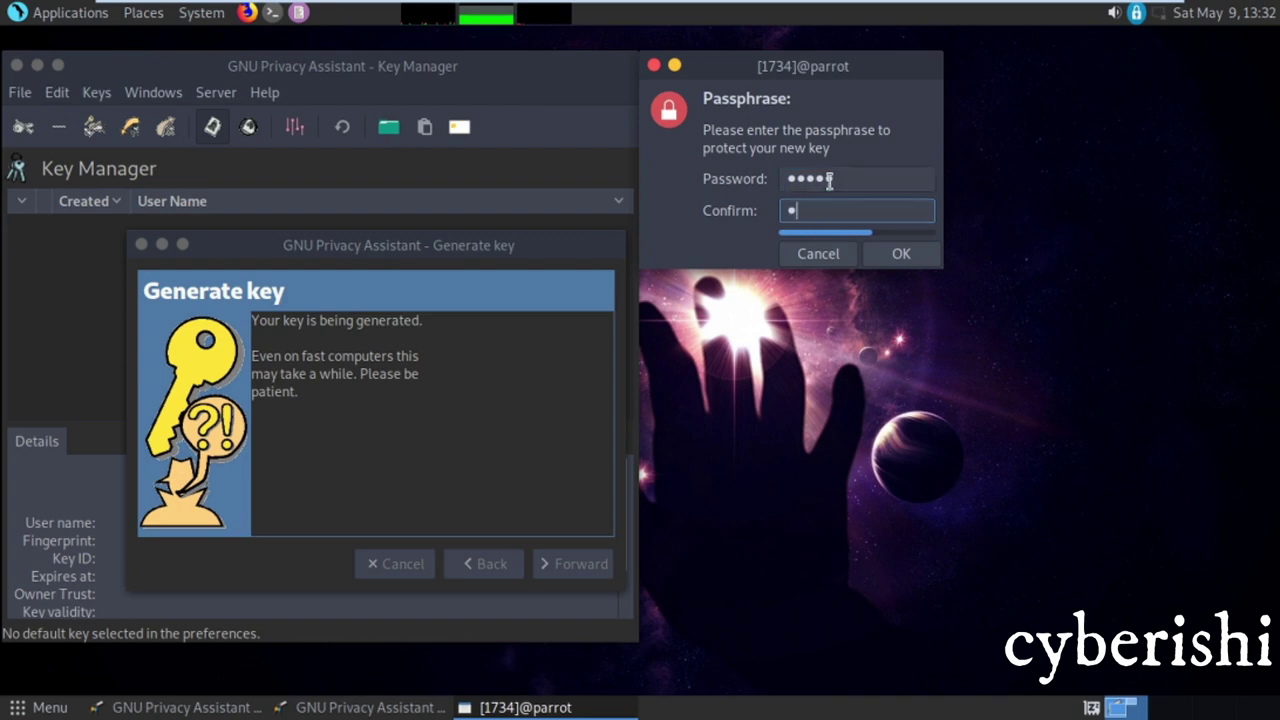
pyautogui.click(880, 253)
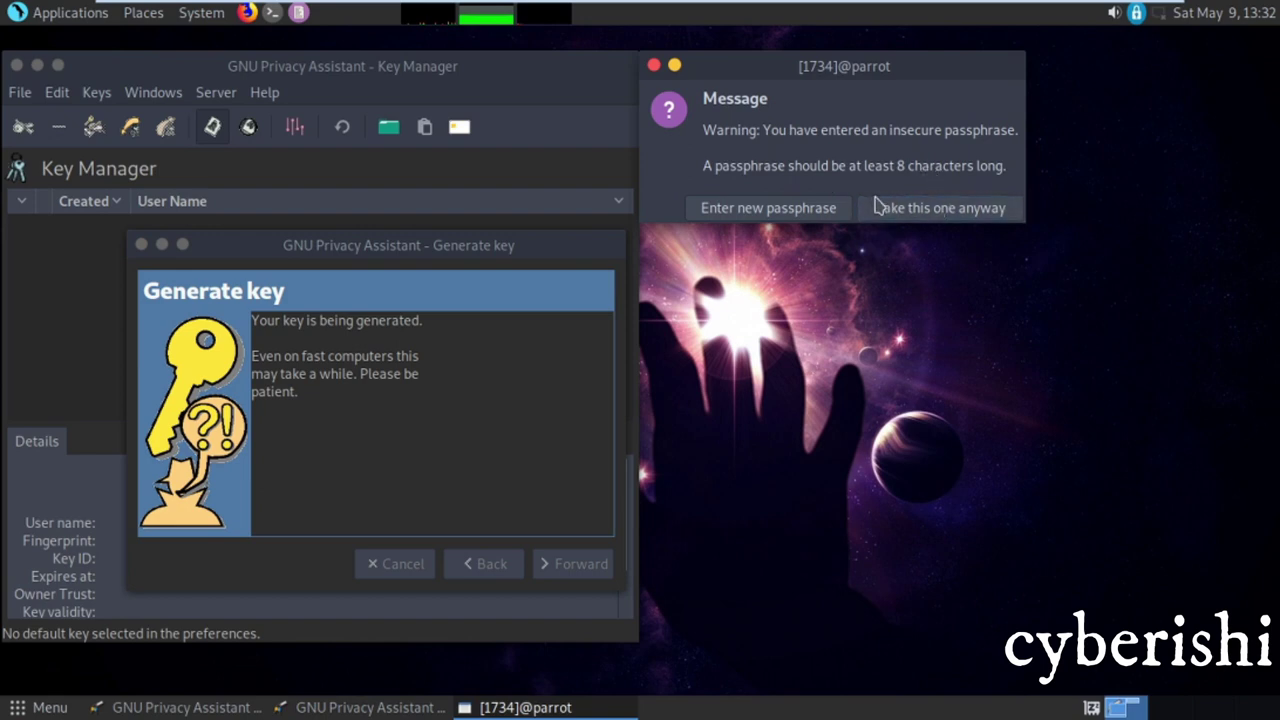
pyautogui.click(913, 218)
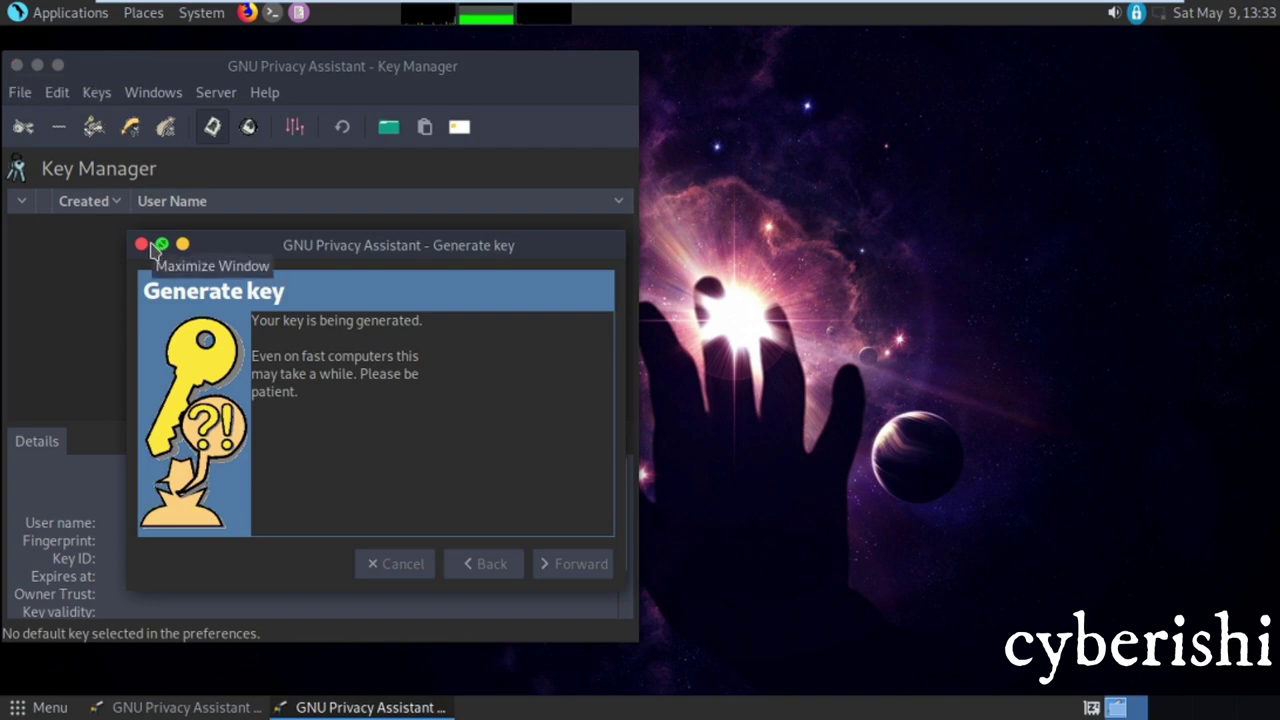
# Relaunch GPA from Cryptography, check the new key pair in Key Manager, and close it
pyautogui.click(70, 12)
pyautogui.moveTo(100, 97)
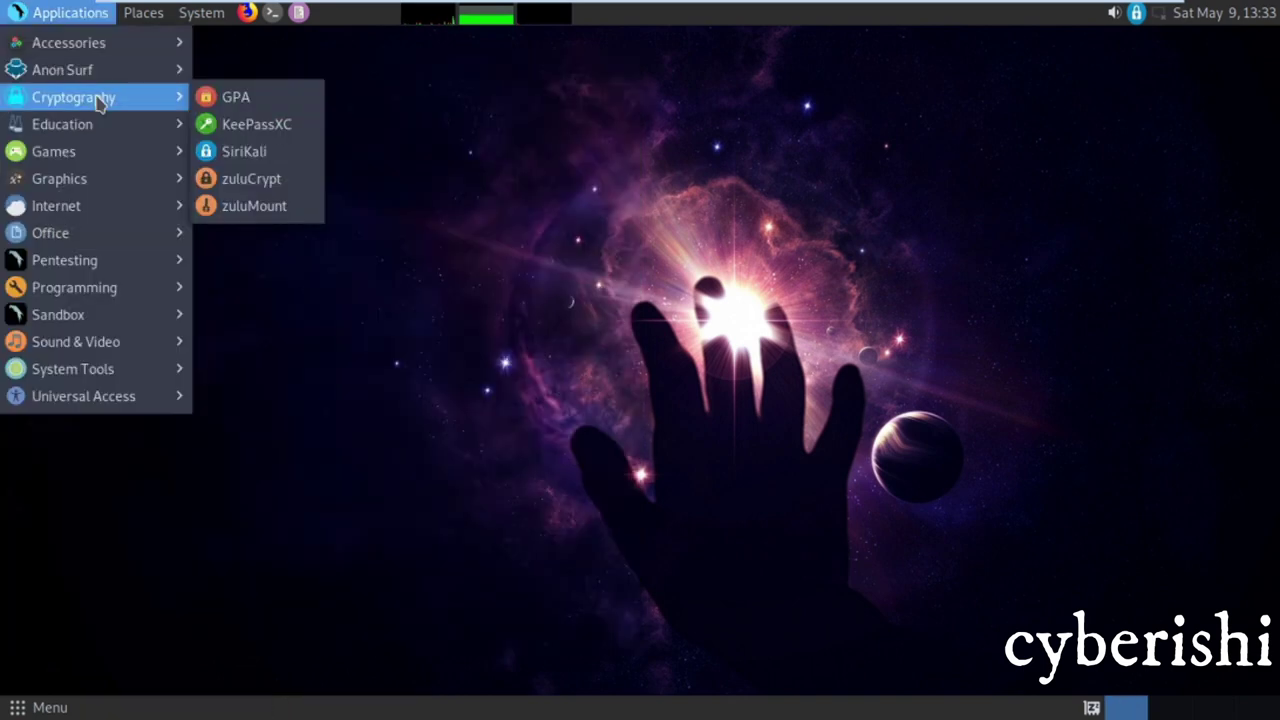
pyautogui.click(230, 97)
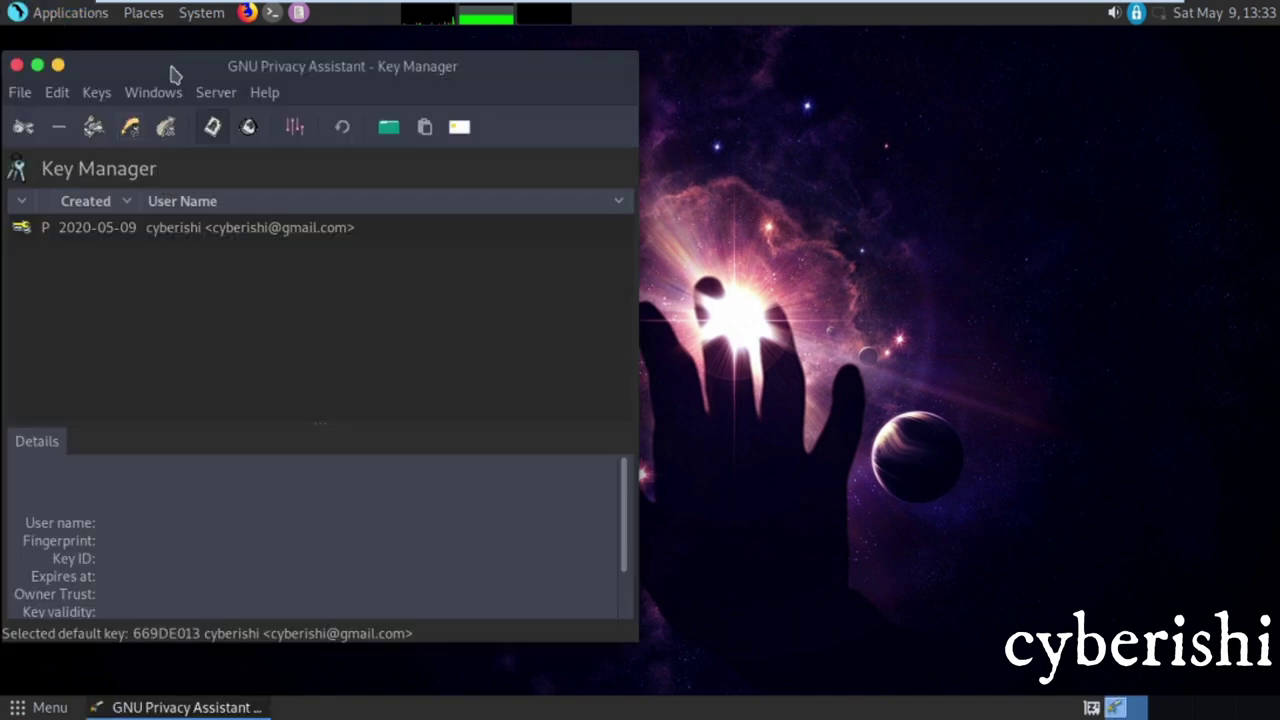
pyautogui.click(16, 64)
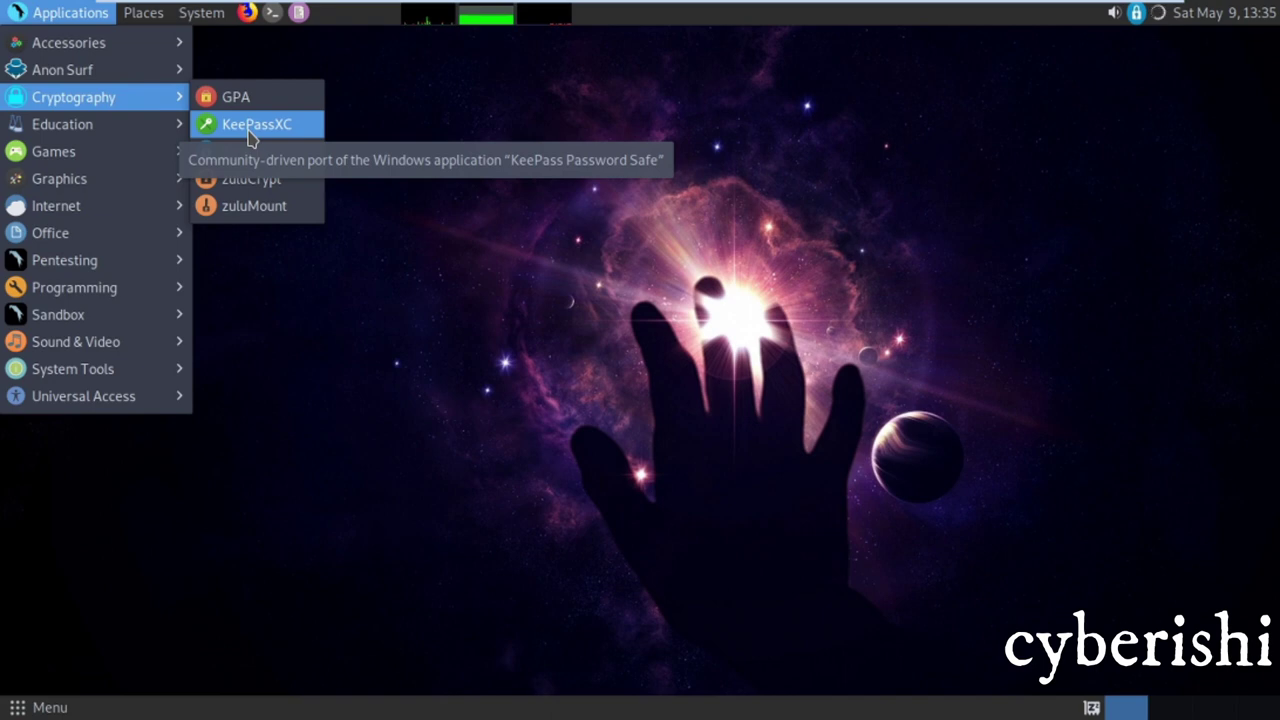
# Open KeePassXC at the Passwords.kdbx master key prompt, close it, and reshow Cryptography apps
pyautogui.click(251, 130)
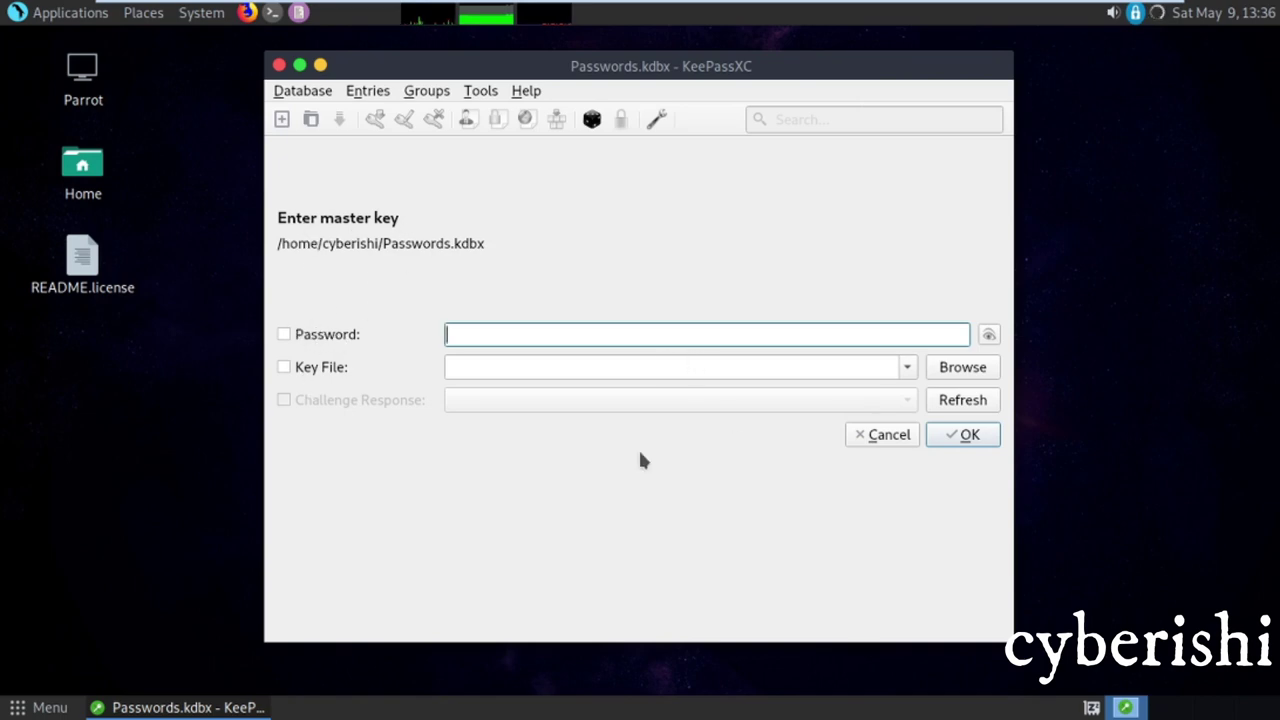
pyautogui.click(278, 66)
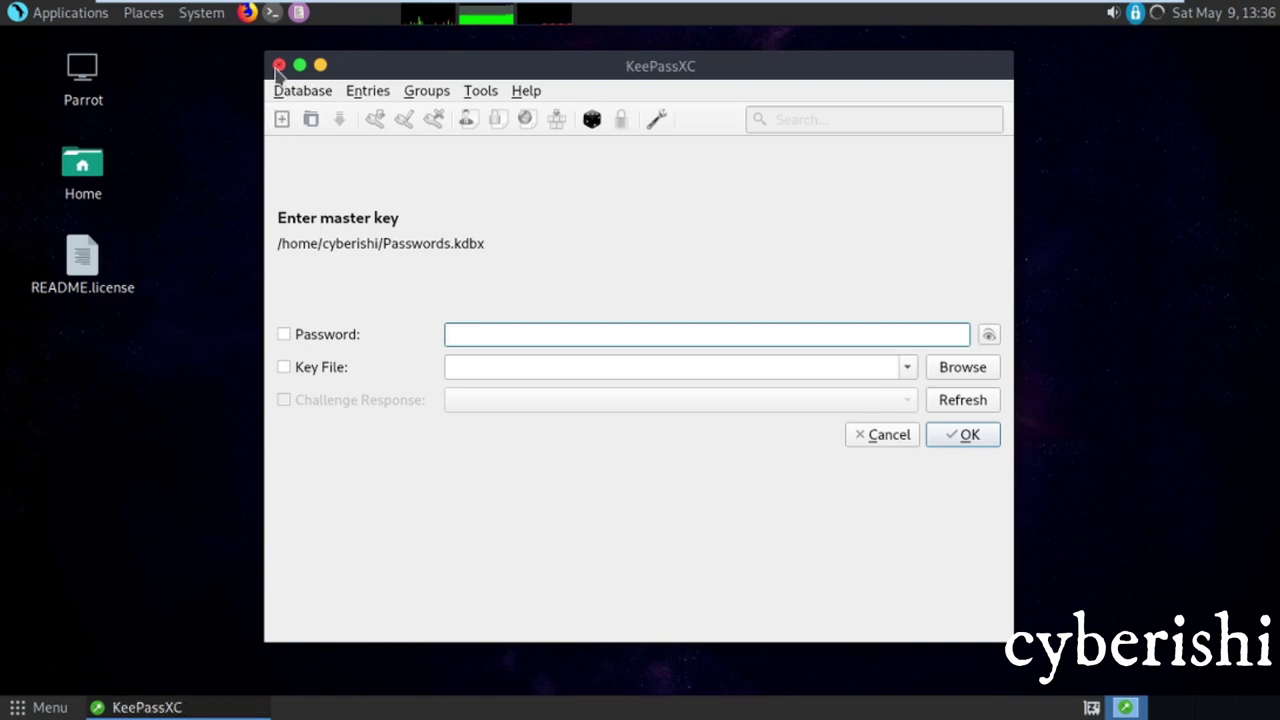
pyautogui.click(278, 66)
pyautogui.click(70, 13)
pyautogui.moveTo(135, 100)
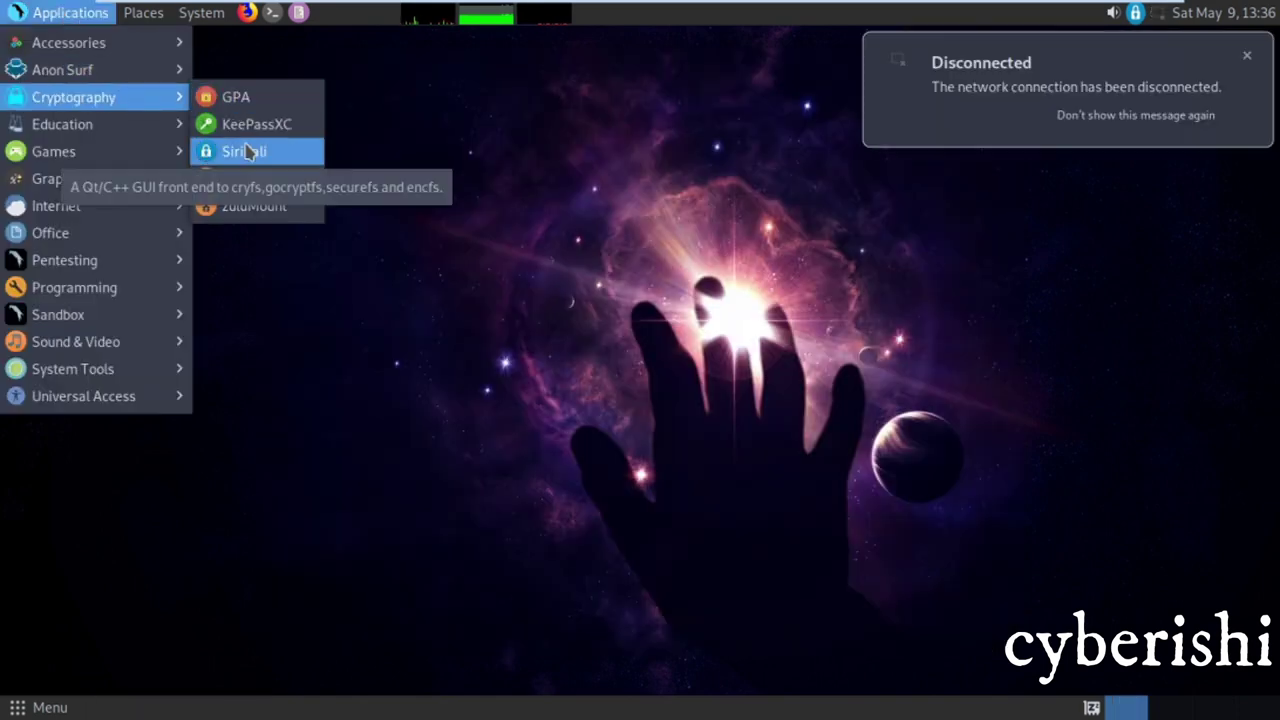
# Launch SiriKali and reposition its window lower on the desktop
pyautogui.click(283, 152)
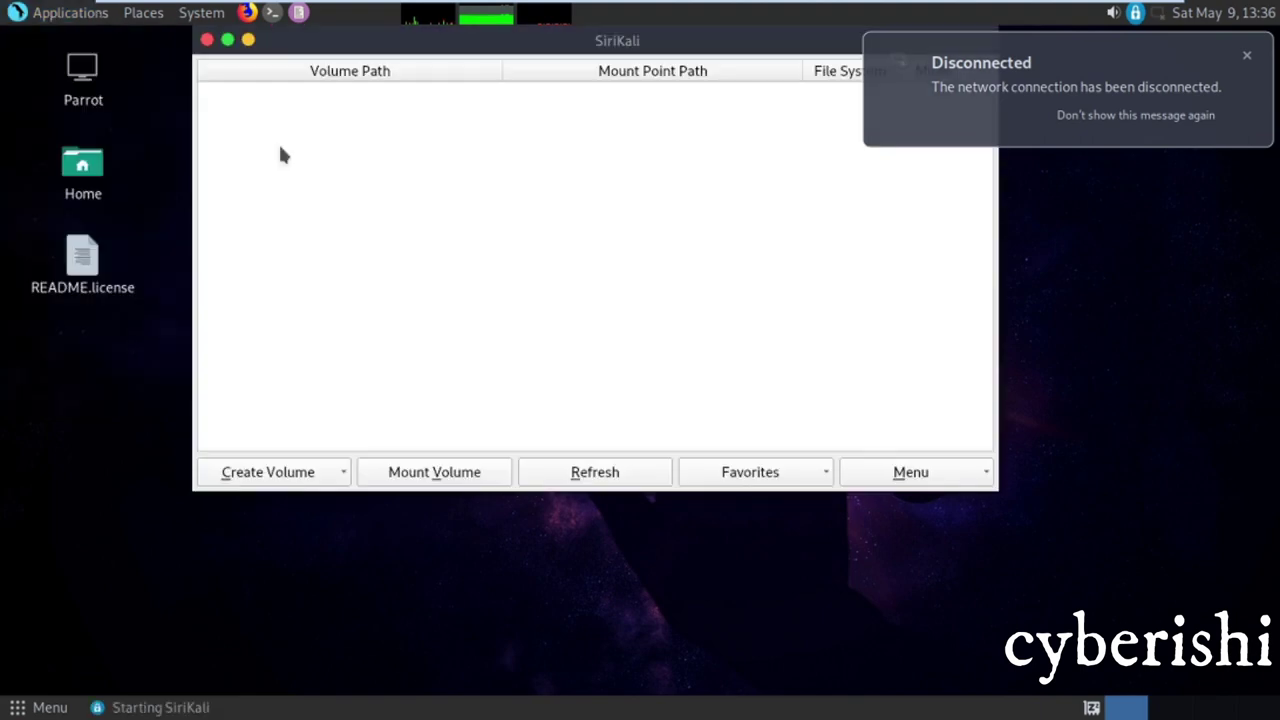
pyautogui.moveTo(462, 38); pyautogui.dragTo(449, 97)
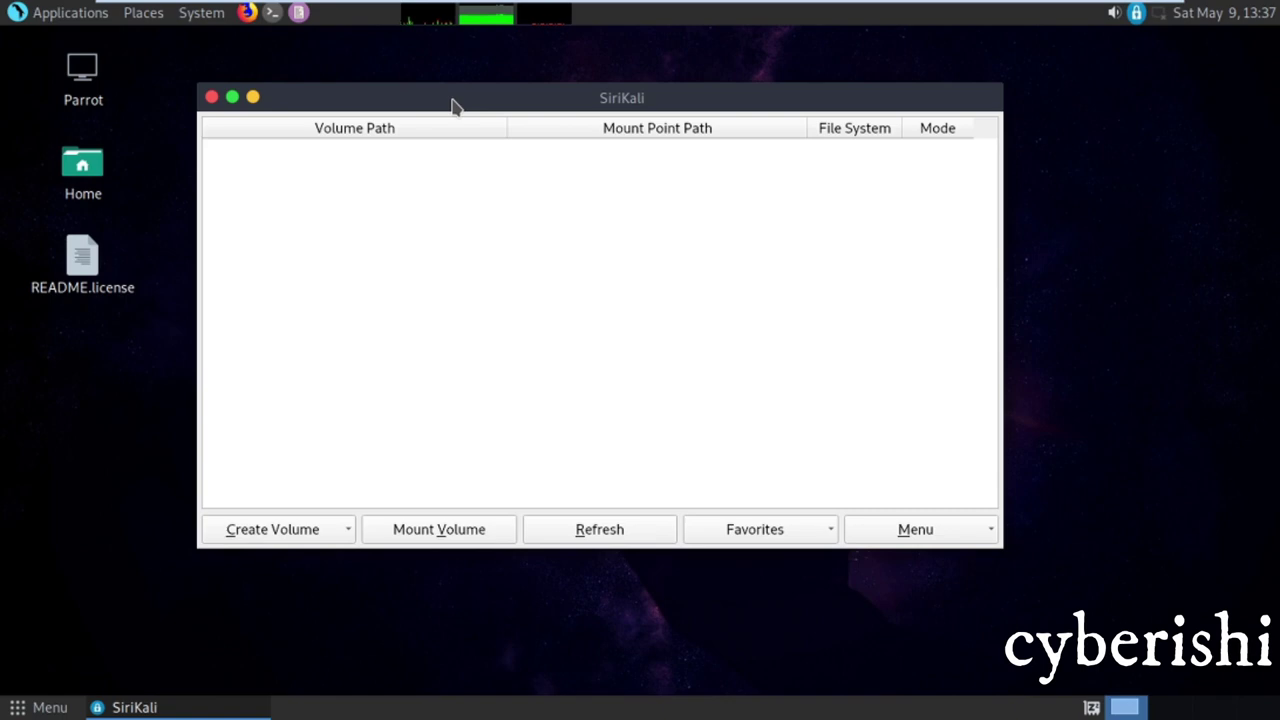
pyautogui.moveTo(394, 108); pyautogui.dragTo(405, 108)
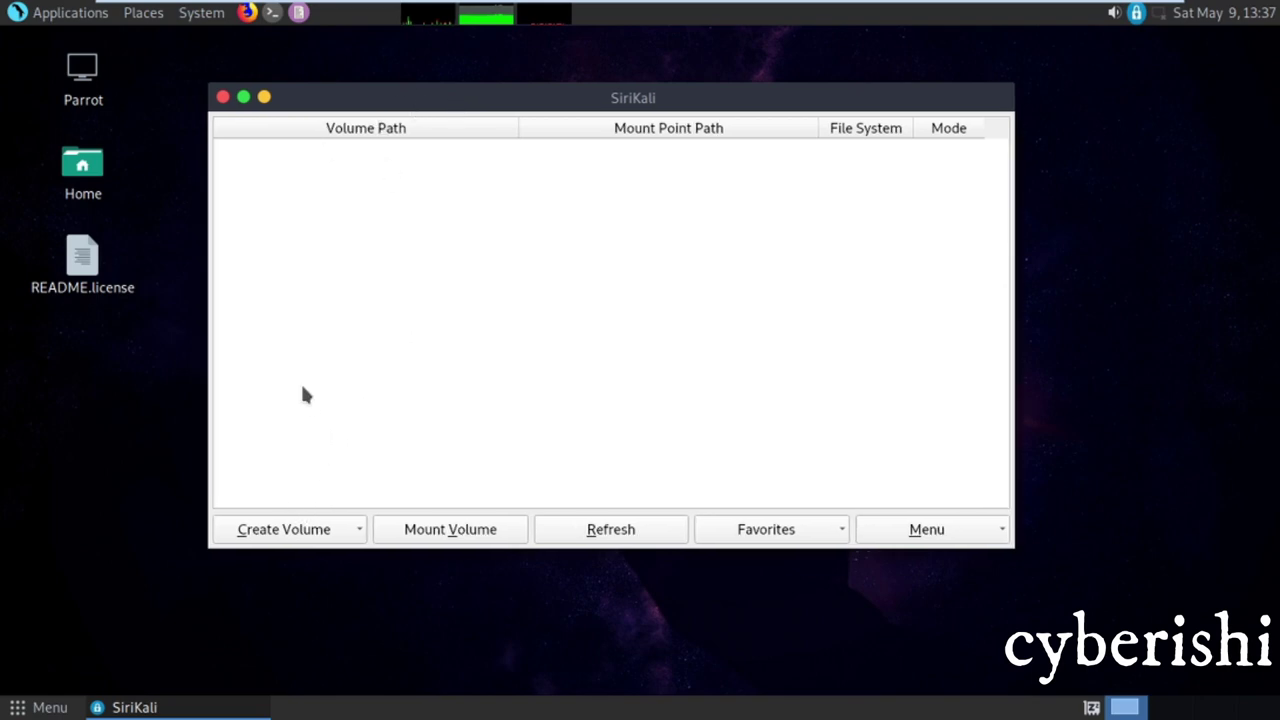
# Inspect the Create Volume types (Cryfs, Gocryptfs, Encfs) and Favorites options, then close SiriKali
pyautogui.click(331, 534)
pyautogui.click(518, 531)
pyautogui.click(843, 531)
pyautogui.click(970, 540)
pyautogui.click(340, 535)
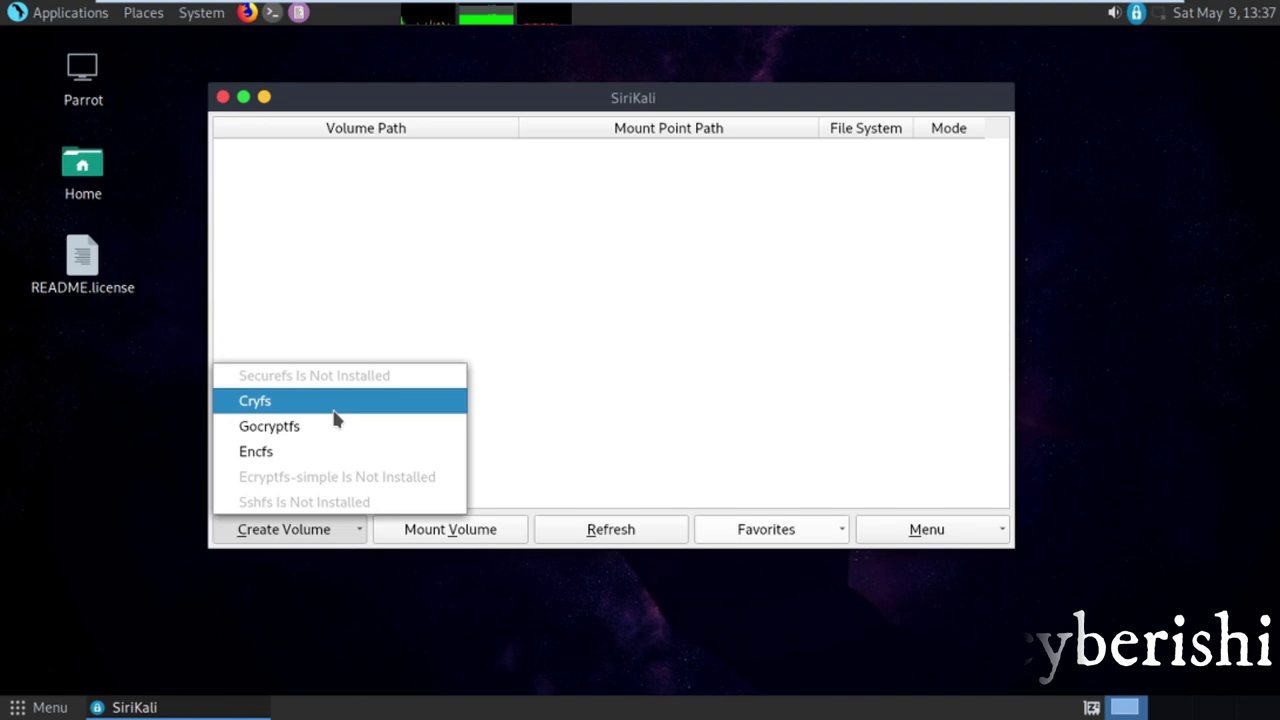
pyautogui.click(328, 295)
pyautogui.click(222, 97)
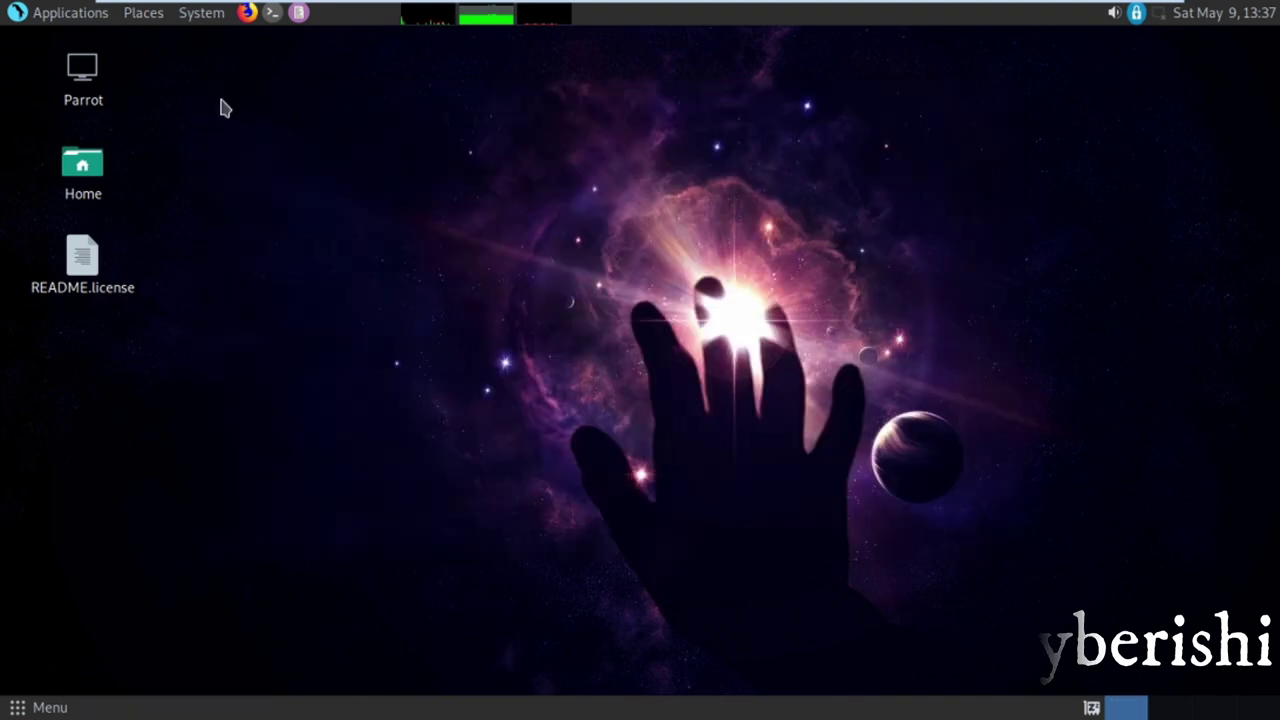